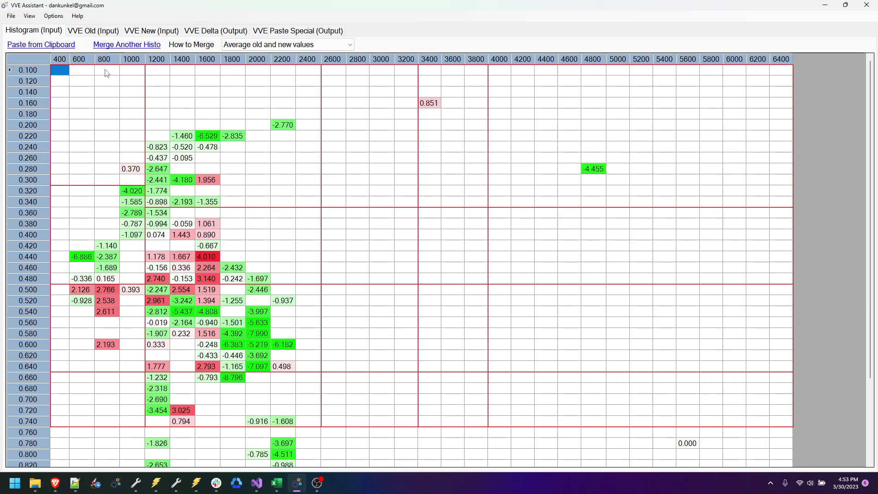
# Turn on Professional Mode from the View menu to bring up the Coefficient Editor.
pyautogui.click(29, 16)
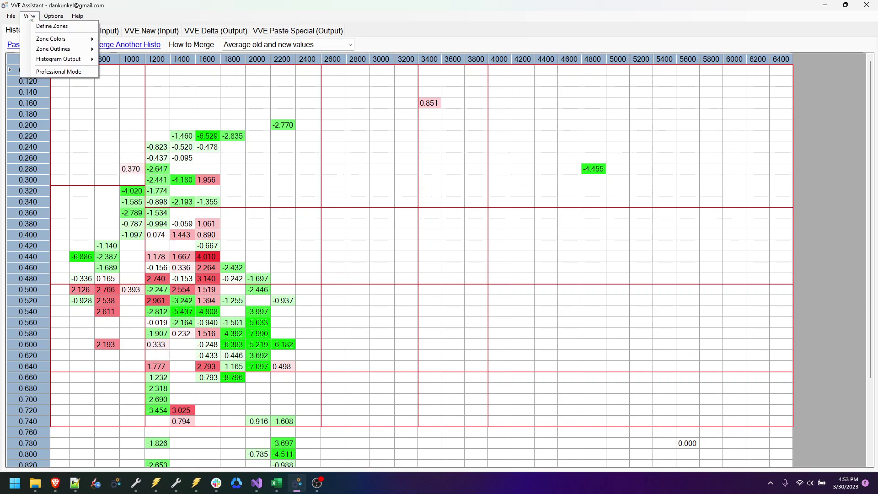
pyautogui.click(42, 73)
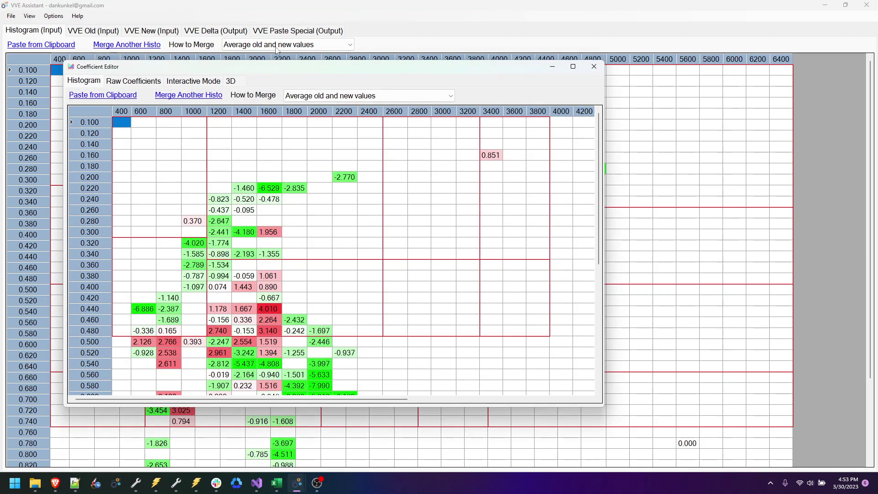
# Maximize the Coefficient Editor, browse the standard and cam angle raw tables, then switch to Interactive Mode.
pyautogui.click(573, 65)
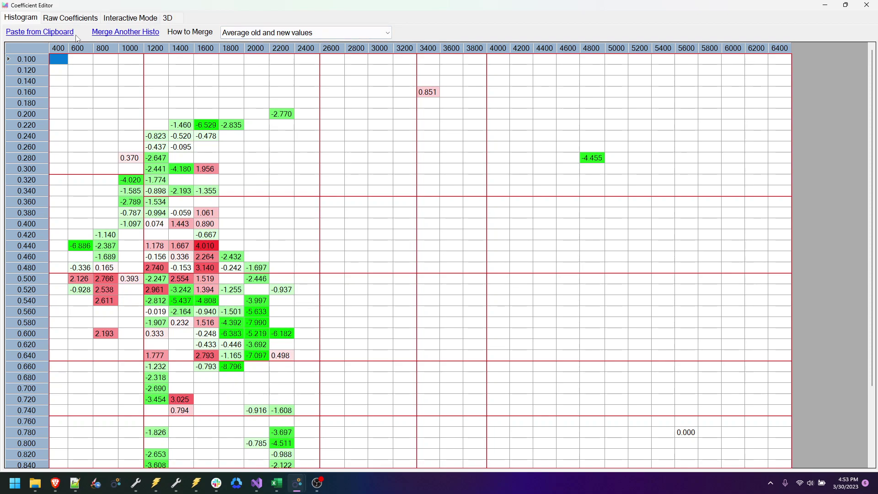
pyautogui.click(72, 18)
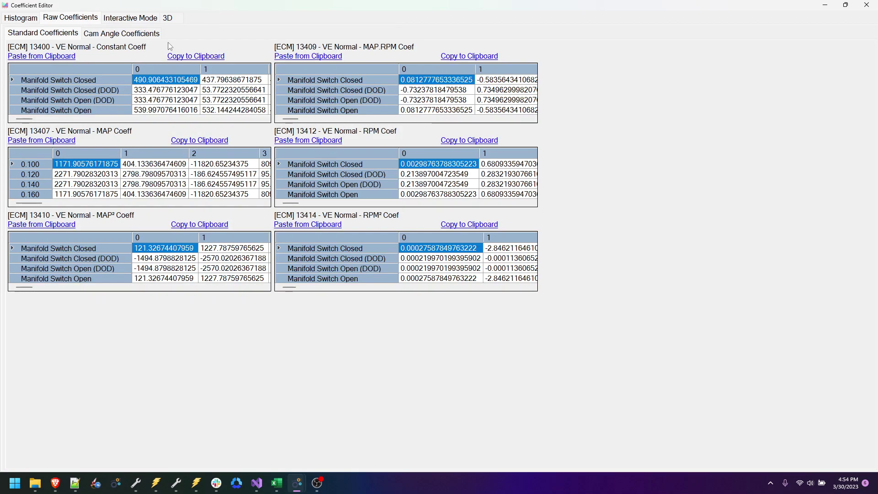
pyautogui.click(132, 34)
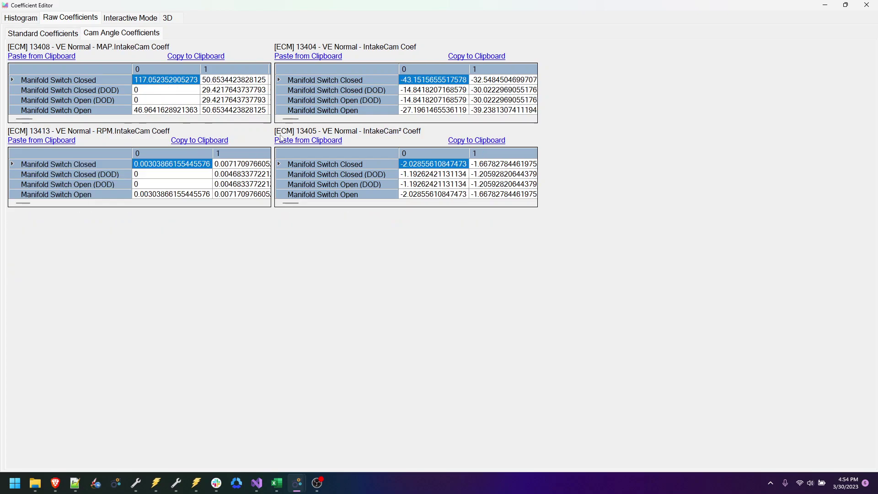
pyautogui.click(40, 37)
pyautogui.click(125, 21)
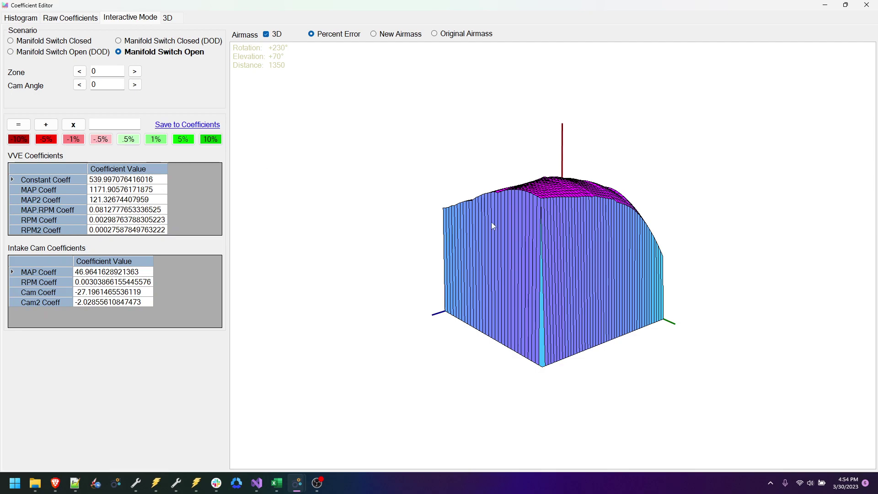
# Rotate and zoom the Percent Error airmass surface for Manifold Switch Open until its curved face fills the plot.
pyautogui.moveTo(582, 261); pyautogui.dragTo(518, 273)
pyautogui.scroll(-2, 565, 271)
pyautogui.scroll(10, 566, 276)
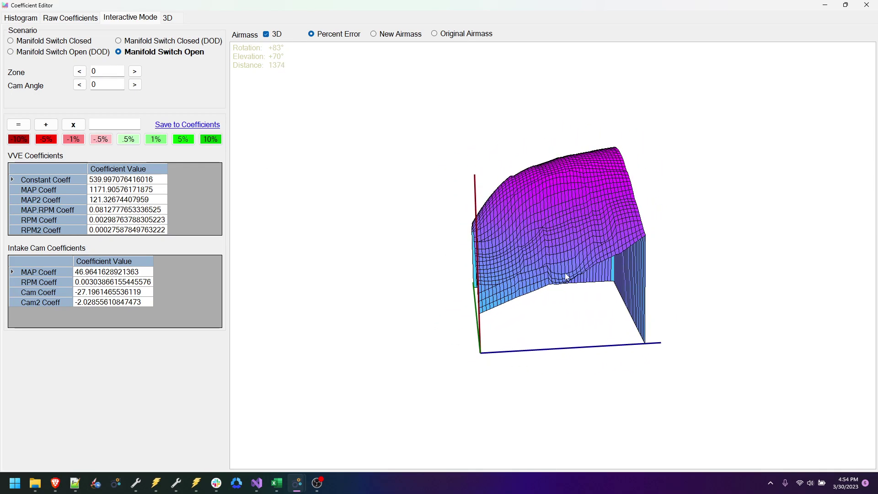
pyautogui.scroll(-2, 564, 277)
pyautogui.moveTo(564, 277)
pyautogui.mouseDown()
pyautogui.moveTo(537, 280)
pyautogui.moveTo(622, 285)
pyautogui.moveTo(534, 284)
pyautogui.moveTo(580, 277)
pyautogui.moveTo(572, 209)
pyautogui.moveTo(567, 273)
pyautogui.moveTo(570, 142)
pyautogui.moveTo(551, 266)
pyautogui.moveTo(566, 282)
pyautogui.mouseUp()
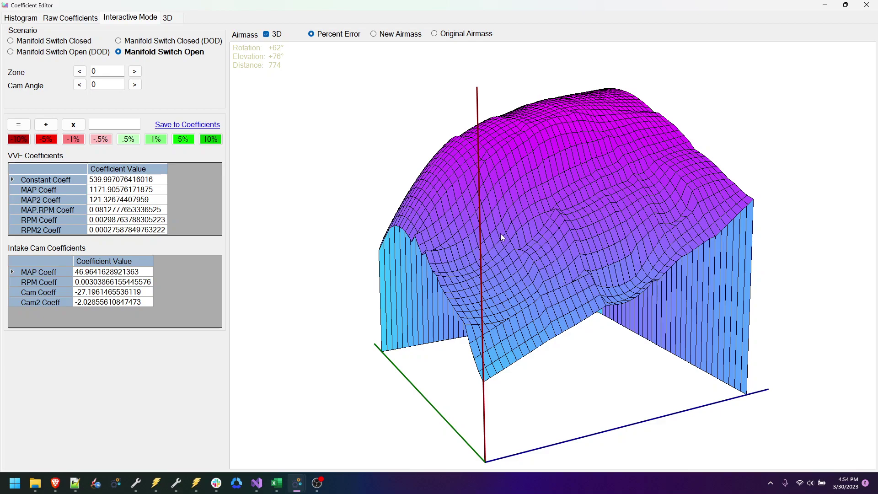
# Step the editor to zone 4 and cam angle 10.
pyautogui.click(135, 71)
pyautogui.click(134, 72)
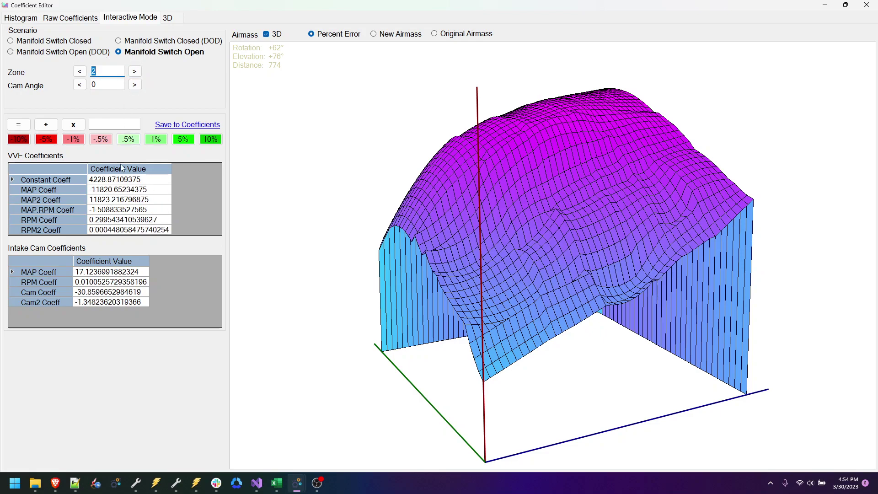
pyautogui.click(135, 71)
pyautogui.click(134, 72)
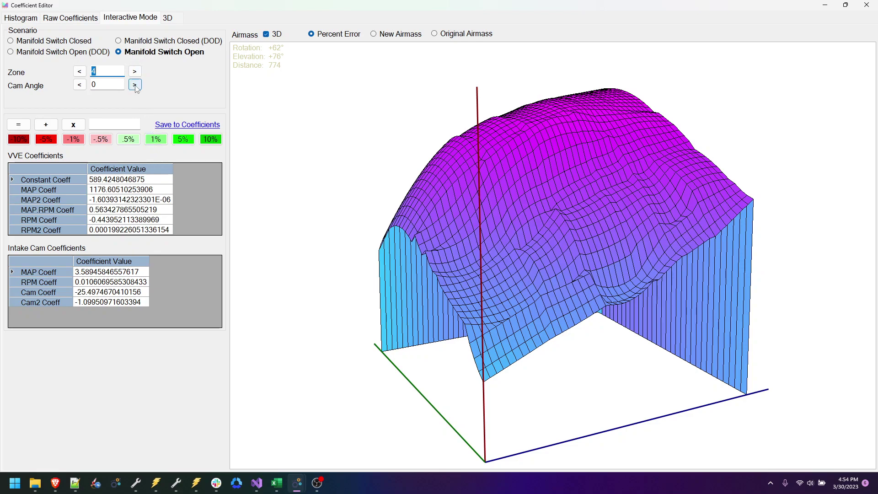
pyautogui.click(134, 85)
pyautogui.click(135, 85)
pyautogui.click(134, 85)
pyautogui.click(134, 85)
pyautogui.click(135, 85)
pyautogui.click(134, 85)
pyautogui.click(135, 85)
pyautogui.click(135, 86)
pyautogui.click(135, 85)
pyautogui.click(135, 86)
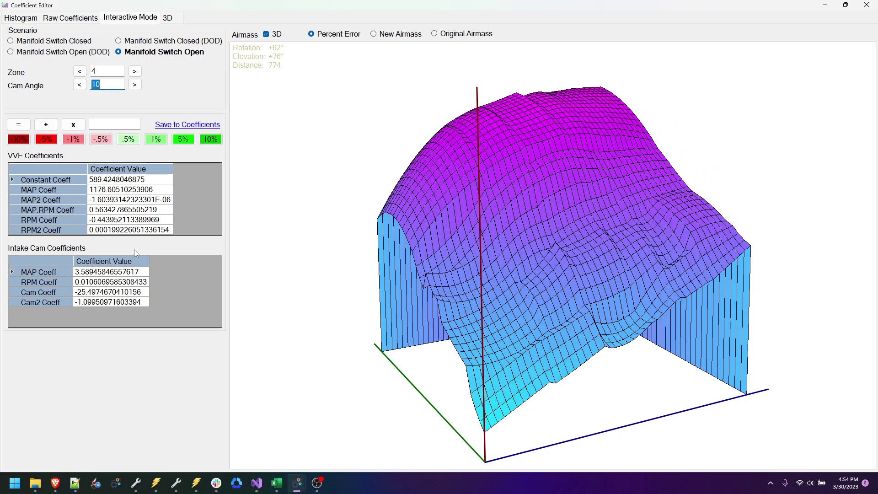
# Raise the intake-cam MAP Coeff by 10% five times and rotate the surface to see the change.
pyautogui.click(124, 275)
pyautogui.click(210, 140)
pyautogui.click(210, 140)
pyautogui.click(209, 140)
pyautogui.click(210, 140)
pyautogui.click(209, 140)
pyautogui.click(210, 140)
pyautogui.moveTo(529, 243); pyautogui.dragTo(541, 254)
# Fine-tune the MAP Coeff to 8.2123733046553244, then step back a zone, prompting the unsaved-changes warning.
pyautogui.click(123, 294)
pyautogui.click(135, 271)
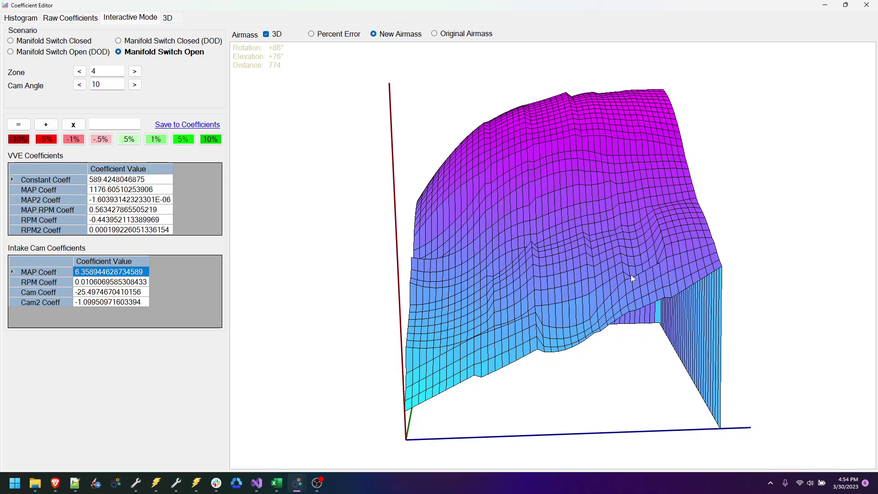
pyautogui.click(211, 139)
pyautogui.click(210, 139)
pyautogui.click(210, 139)
pyautogui.click(211, 140)
pyautogui.click(211, 140)
pyautogui.click(211, 140)
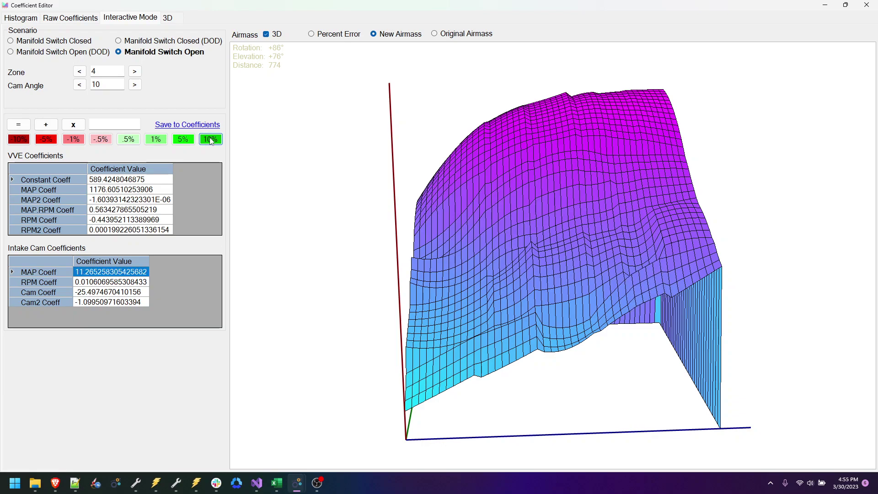
pyautogui.click(18, 140)
pyautogui.click(18, 140)
pyautogui.click(19, 140)
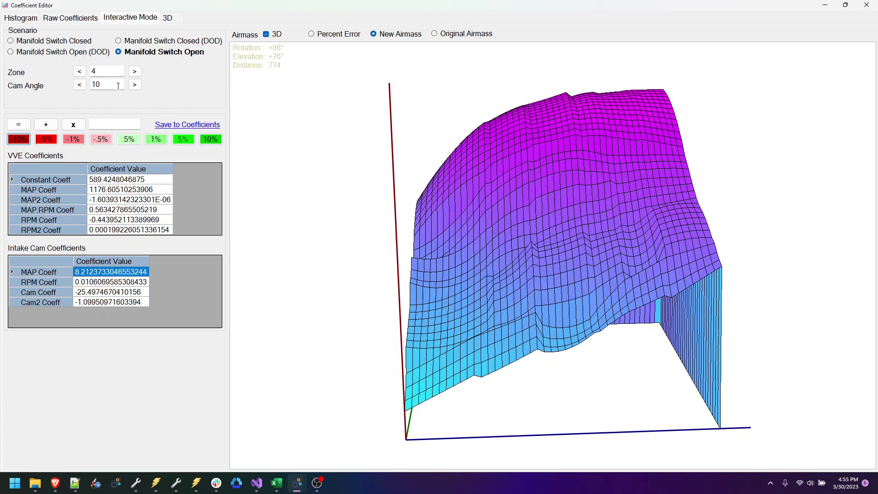
pyautogui.click(79, 71)
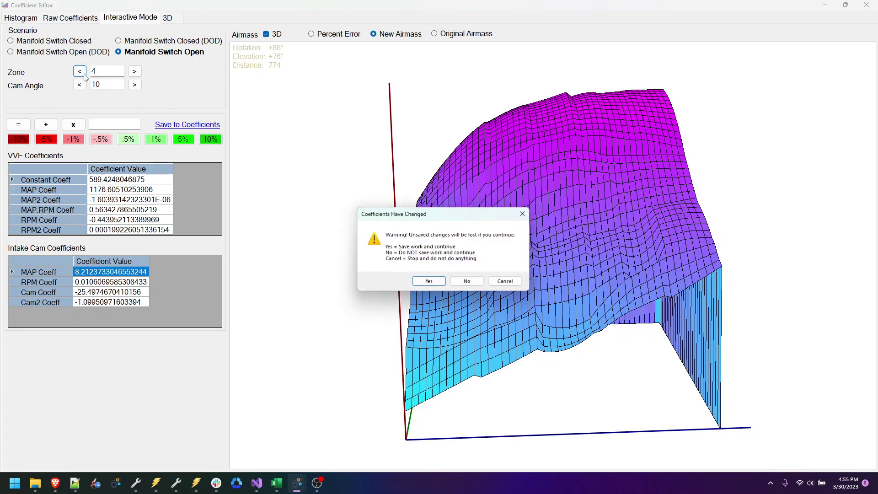
# Save zone 4's edits, then adjust zone 3's Constant Coeff to -1725.2658460052519 with the percent buttons.
pyautogui.click(429, 281)
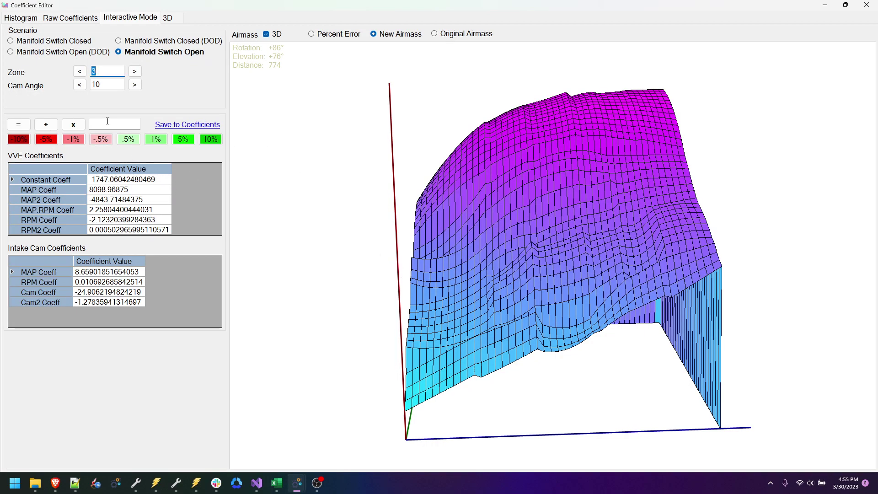
pyautogui.press('Tab')
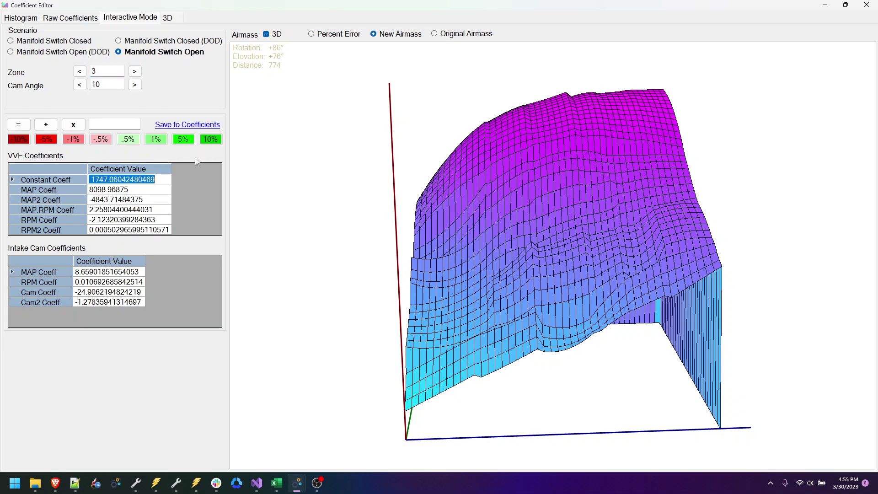
pyautogui.click(209, 142)
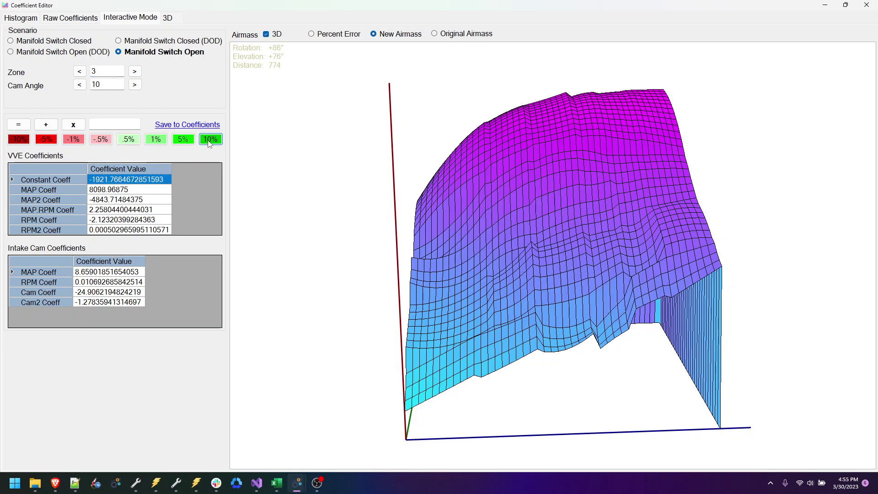
pyautogui.click(18, 140)
pyautogui.click(51, 144)
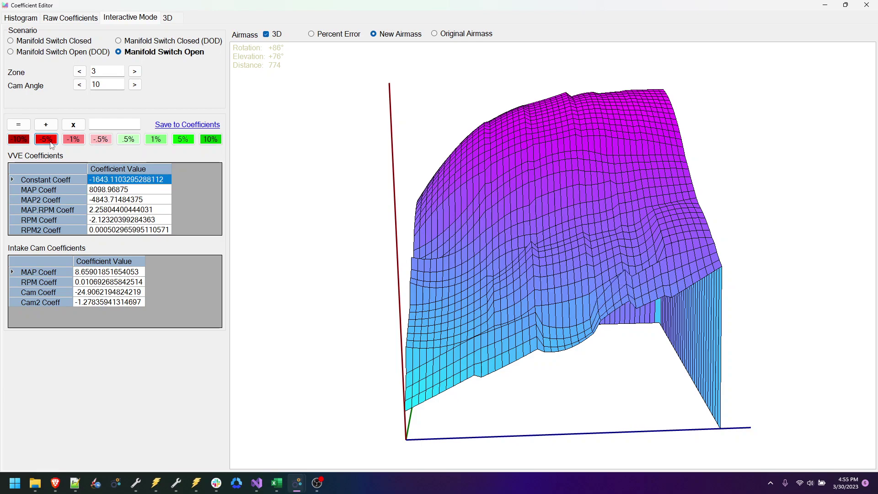
pyautogui.click(185, 143)
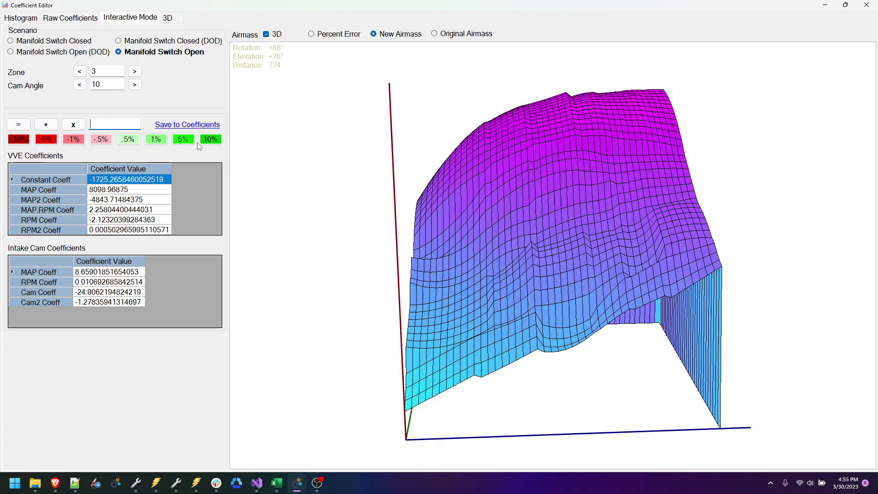
# Lower zone 3's intake-cam MAP Coeff repeatedly in 5% and 10% steps.
pyautogui.click(119, 271)
pyautogui.click(48, 140)
pyautogui.click(48, 140)
pyautogui.click(48, 140)
pyautogui.click(49, 140)
pyautogui.click(49, 141)
pyautogui.click(50, 141)
pyautogui.click(49, 141)
pyautogui.click(49, 141)
pyautogui.click(49, 141)
pyautogui.click(49, 141)
pyautogui.click(49, 141)
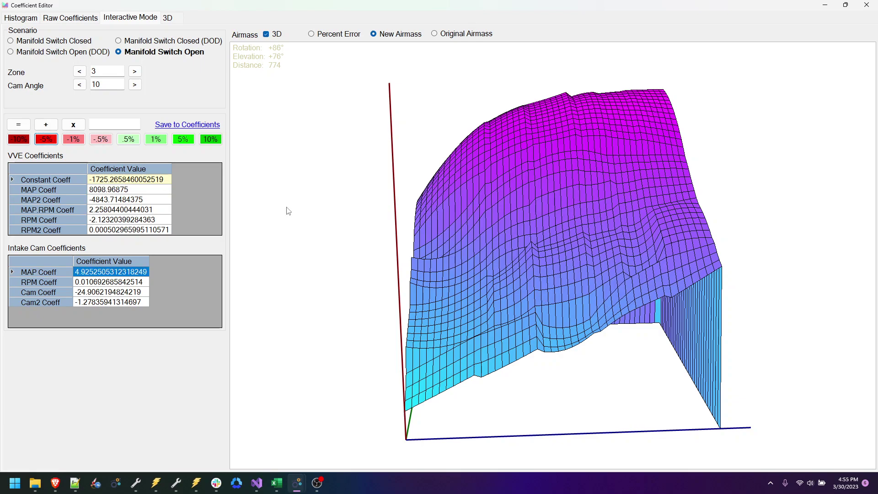
pyautogui.click(19, 140)
pyautogui.click(19, 141)
pyautogui.click(19, 141)
pyautogui.click(19, 141)
pyautogui.click(19, 141)
pyautogui.click(19, 141)
pyautogui.click(20, 141)
pyautogui.doubleClick(19, 141)
# Raise the MAP Coeff in 10% steps to 4.9492314393040653, ending on Manifold Switch Closed (DOD) at zone 3.
pyautogui.doubleClick(208, 144)
pyautogui.click(208, 144)
pyautogui.doubleClick(208, 145)
pyautogui.click(208, 144)
pyautogui.doubleClick(209, 144)
pyautogui.doubleClick(209, 144)
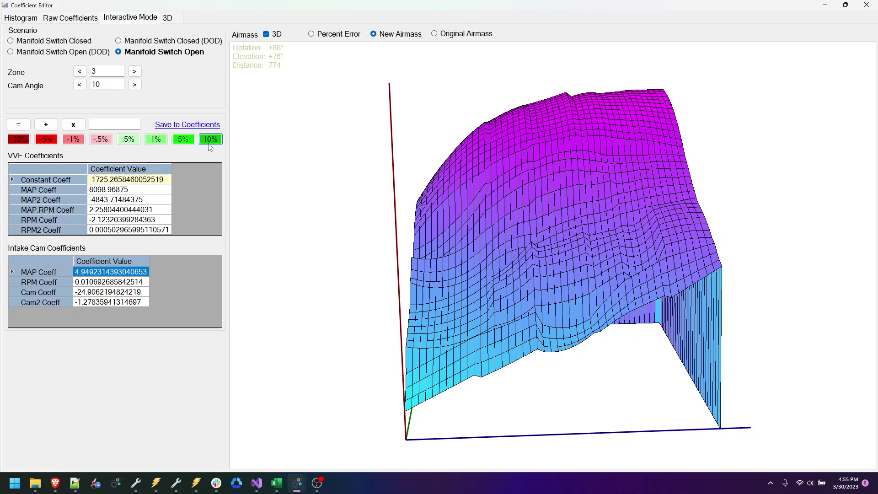
pyautogui.click(101, 85)
pyautogui.click(99, 71)
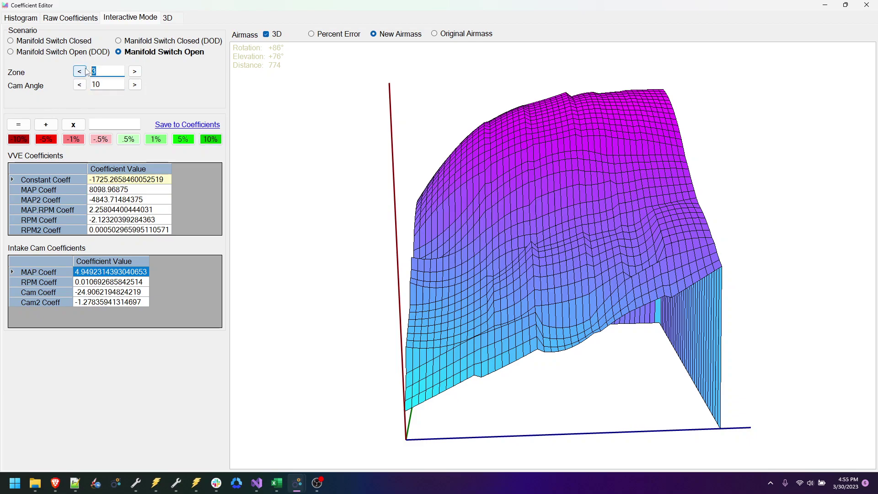
# Switch to Manifold Switch Closed and back to Open, rotate the plot, then show the Raw Coefficients tables.
pyautogui.click(22, 41)
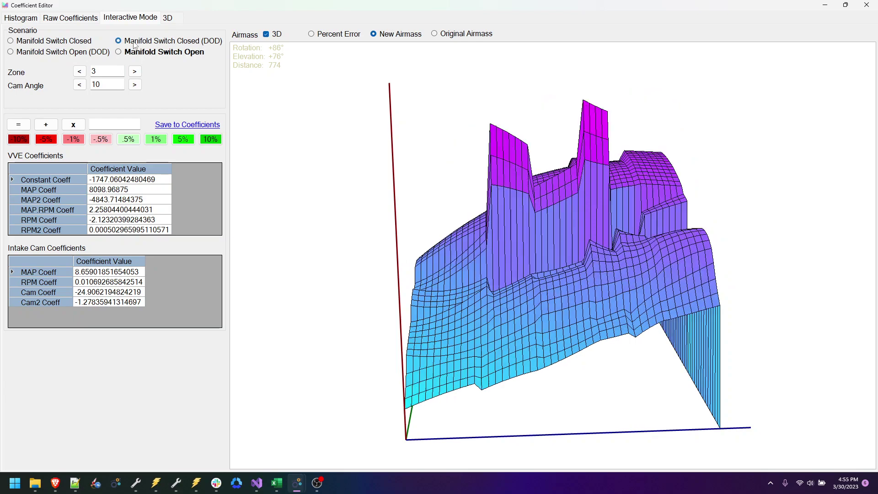
pyautogui.click(165, 54)
pyautogui.moveTo(492, 244); pyautogui.dragTo(473, 229)
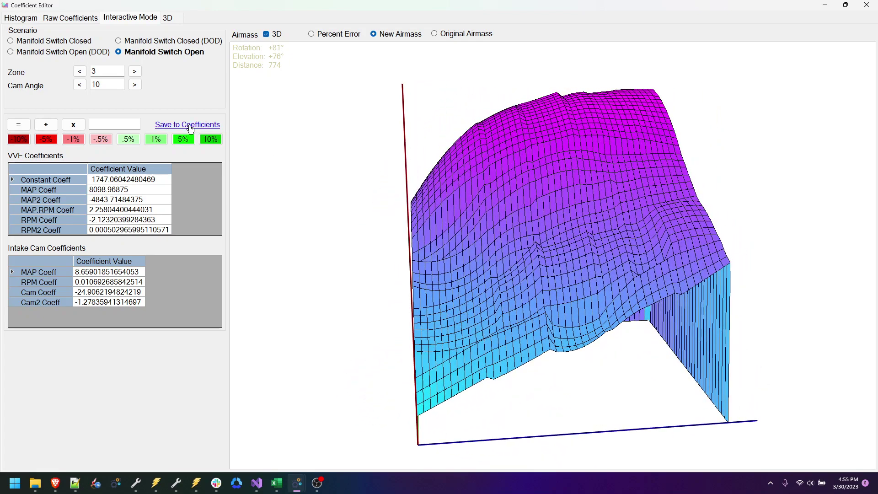
pyautogui.click(77, 20)
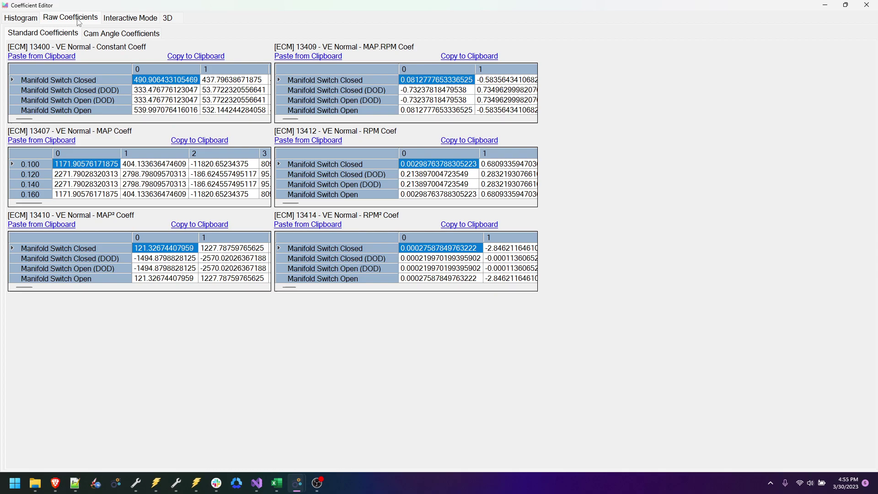
# Scroll the cam angle tables to find the green MAP.IntakeCam cell near 8.212, then return to Interactive Mode.
pyautogui.click(111, 36)
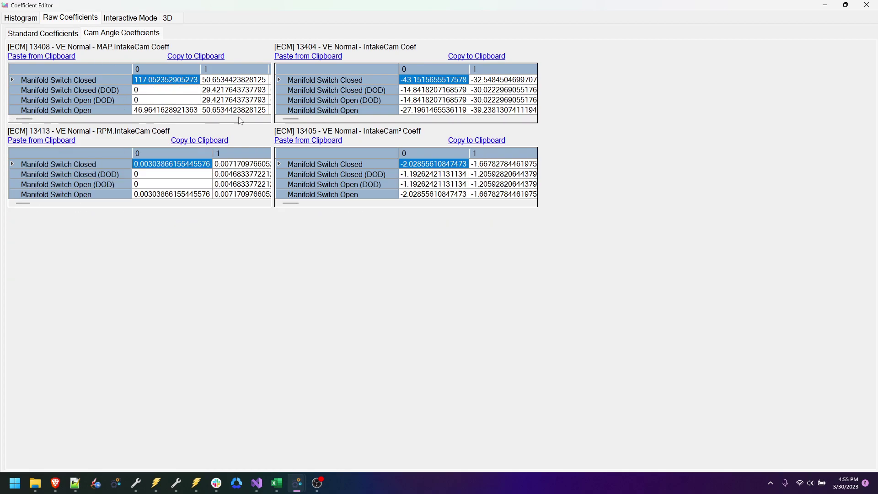
pyautogui.moveTo(295, 120); pyautogui.dragTo(503, 122)
pyautogui.moveTo(289, 203); pyautogui.dragTo(523, 219)
pyautogui.moveTo(26, 120); pyautogui.dragTo(54, 128)
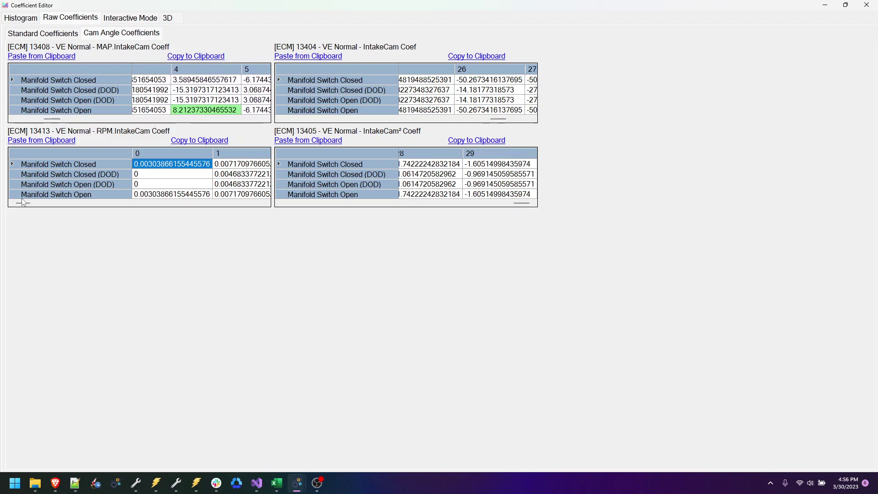
pyautogui.moveTo(23, 203)
pyautogui.mouseDown()
pyautogui.moveTo(159, 216)
pyautogui.moveTo(21, 208)
pyautogui.mouseUp()
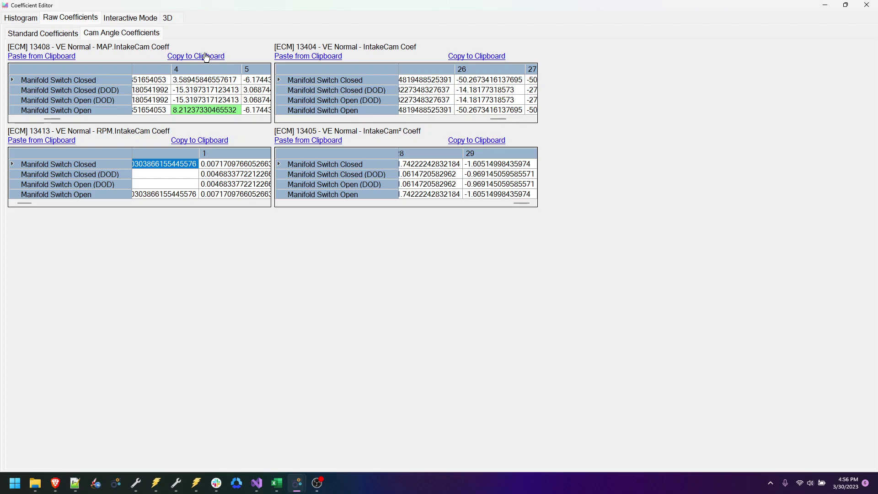
pyautogui.click(145, 18)
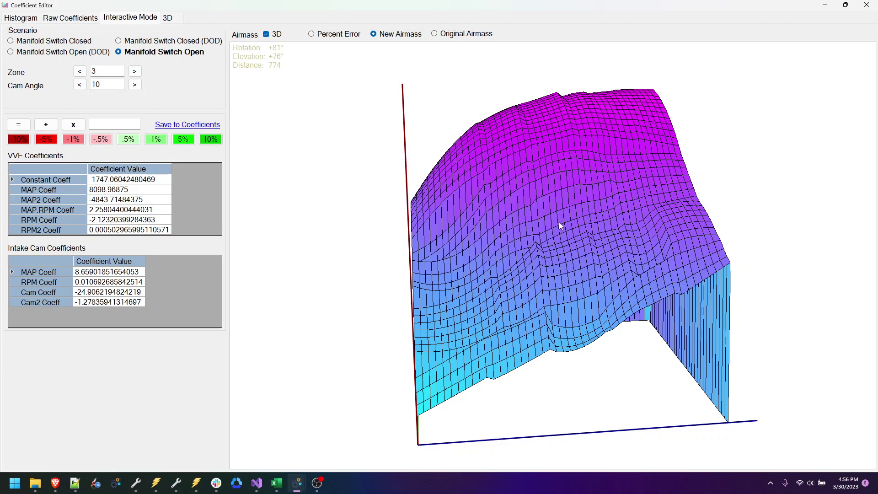
# Close the Coefficient Editor and review the VVE New, VVE Delta and VVE Paste Special (Output) grids.
pyautogui.click(867, 5)
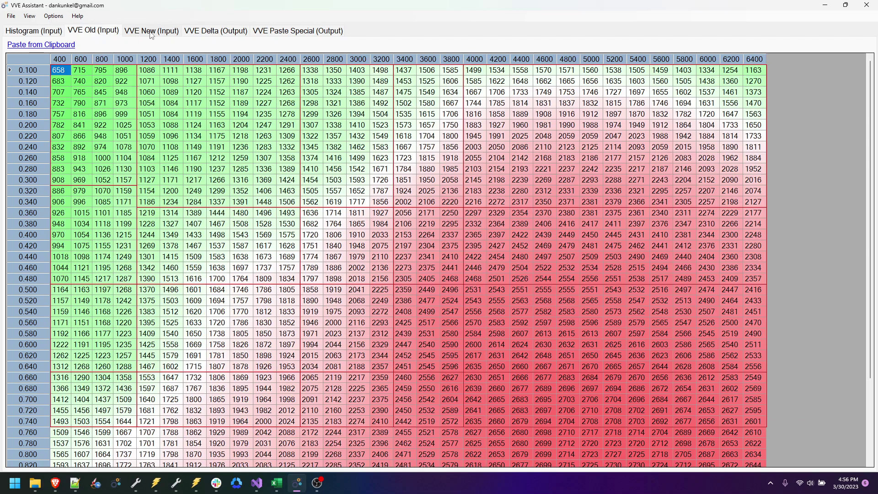
pyautogui.click(151, 30)
pyautogui.click(219, 31)
pyautogui.click(287, 30)
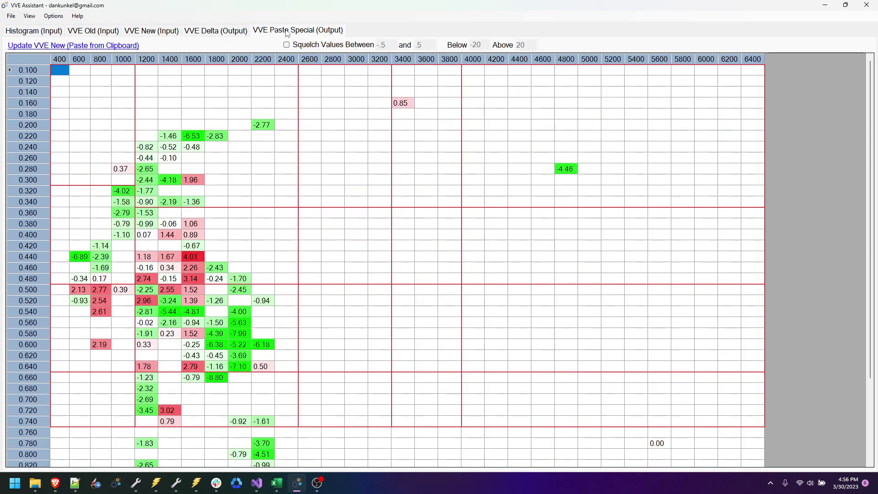